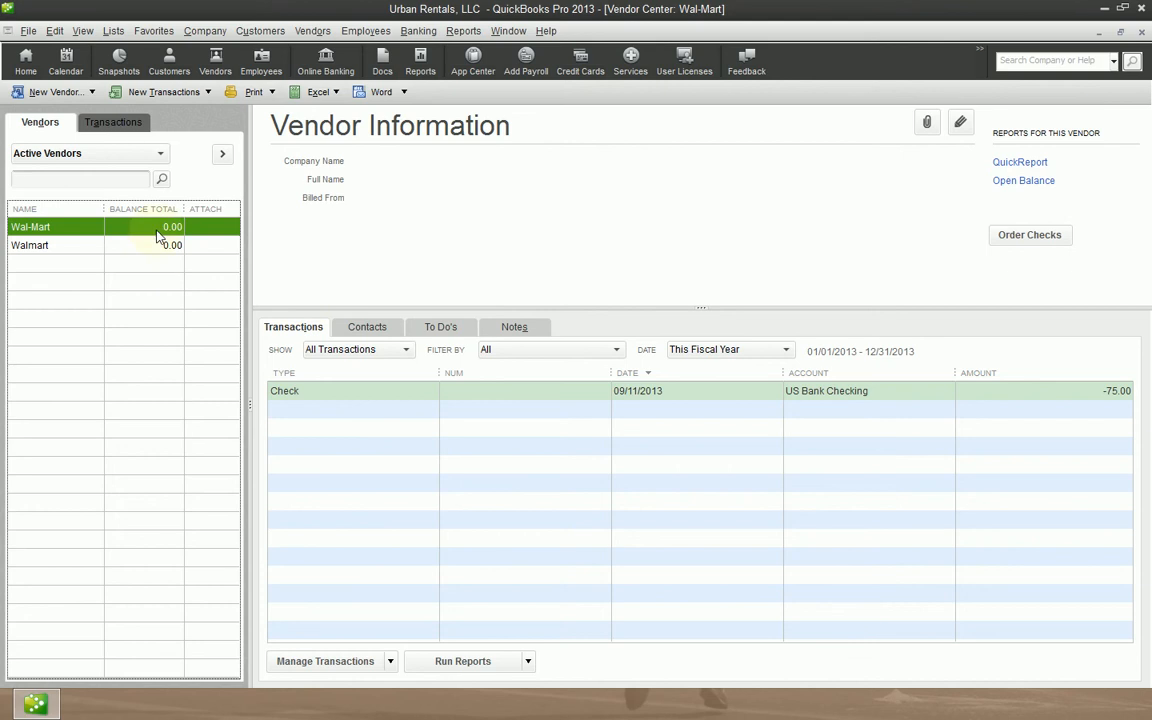
Step: Compare the transactions recorded under the Wal-Mart and Walmart vendors
{"action": "left_click", "coordinate": [70, 245]}
{"action": "left_click", "coordinate": [80, 229]}
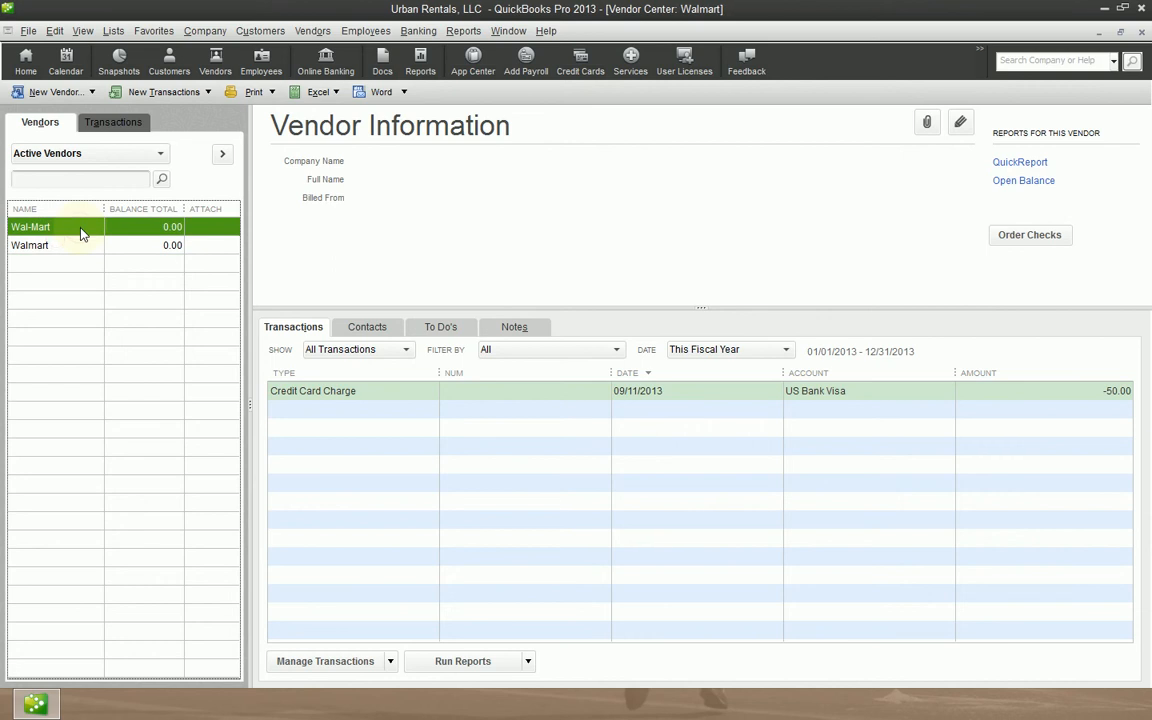
{"action": "left_click", "coordinate": [57, 249]}
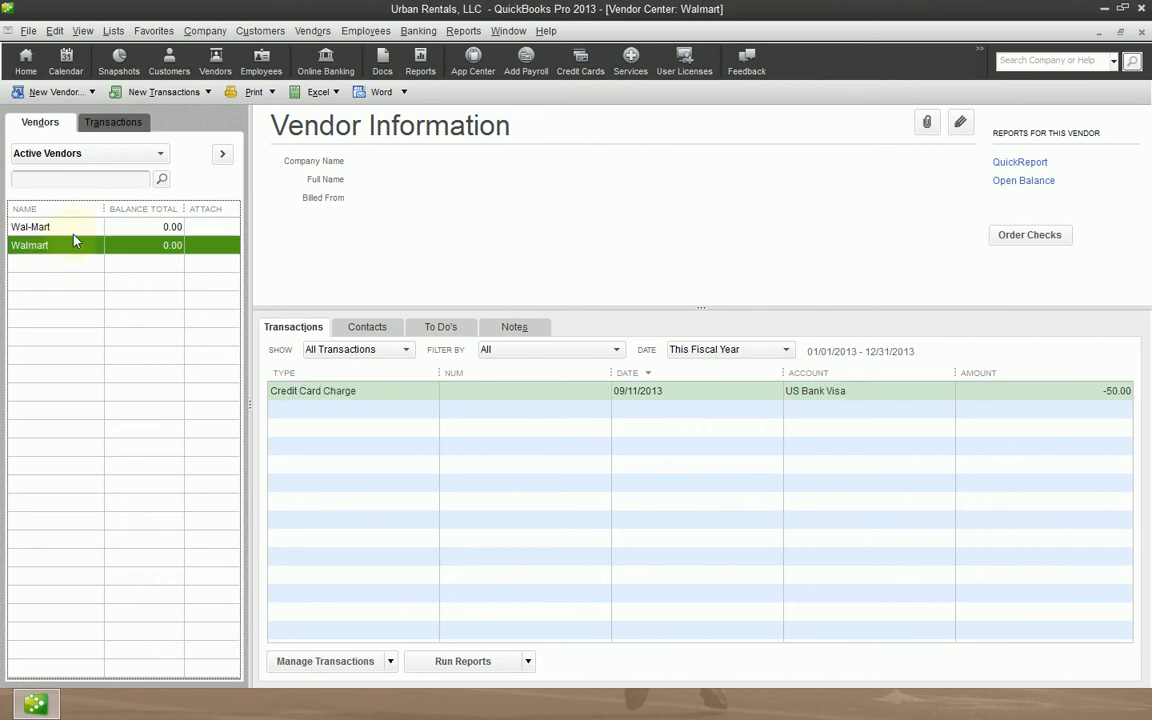
{"action": "left_click", "coordinate": [73, 234]}
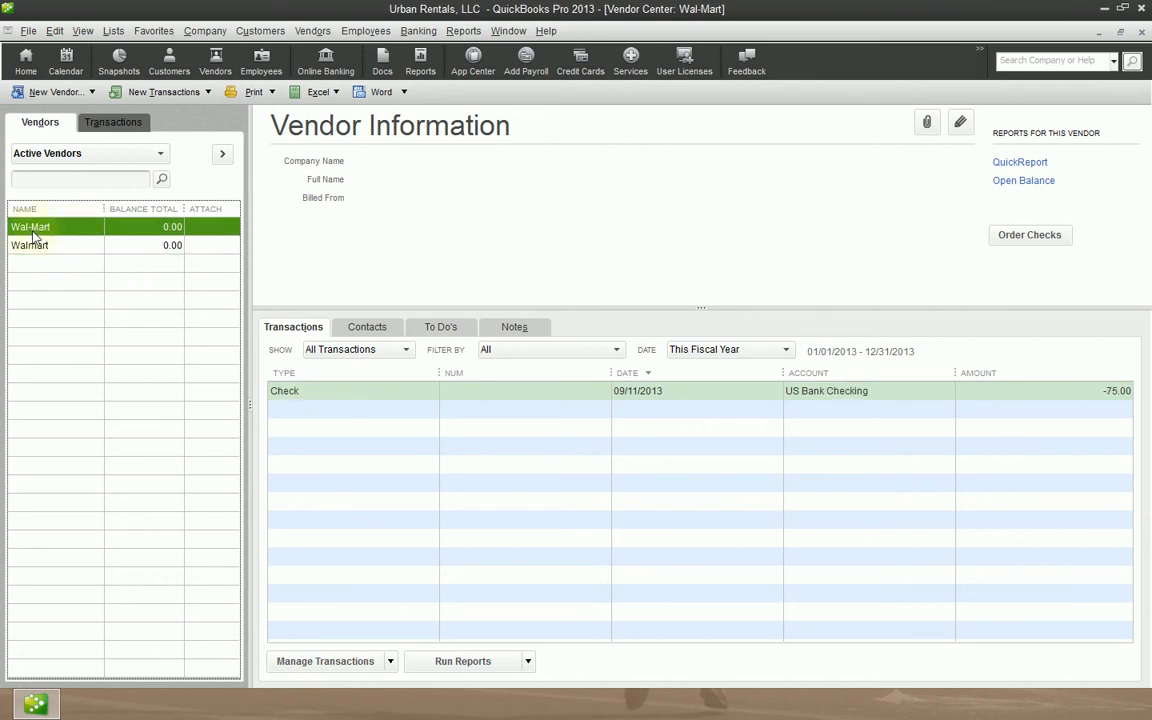
Step: Try to delete the duplicate Walmart vendor, declining to make it inactive
{"action": "left_click", "coordinate": [34, 249]}
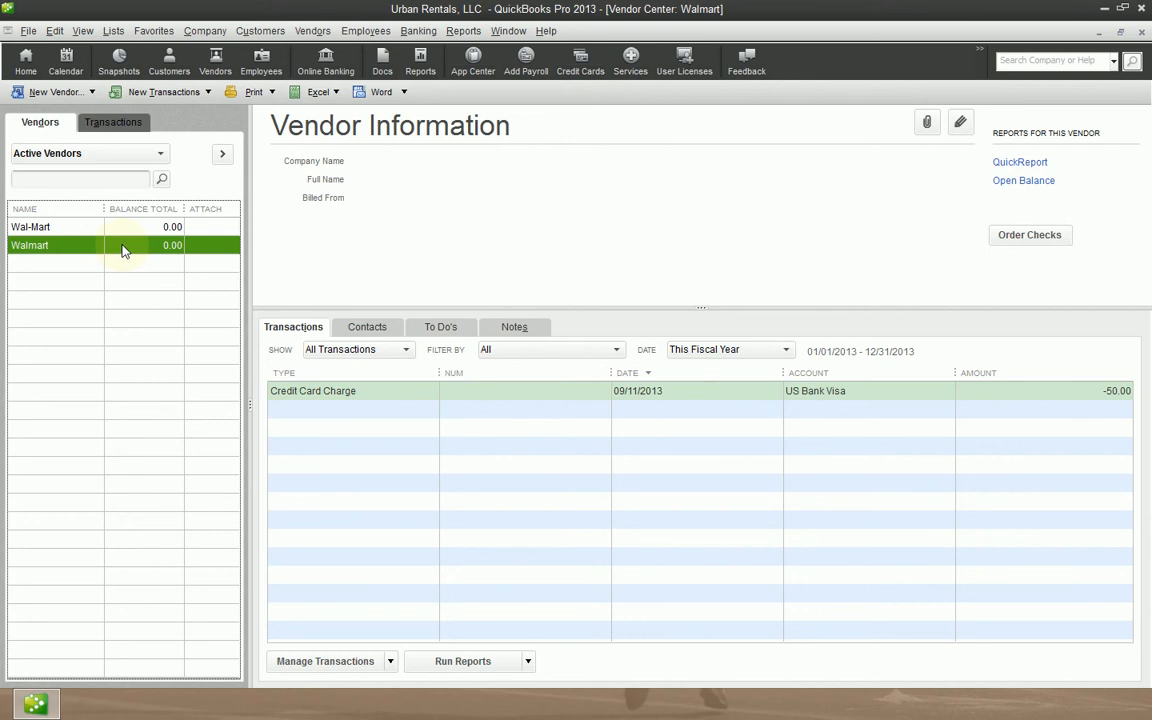
{"action": "key", "text": "ctrl+d"}
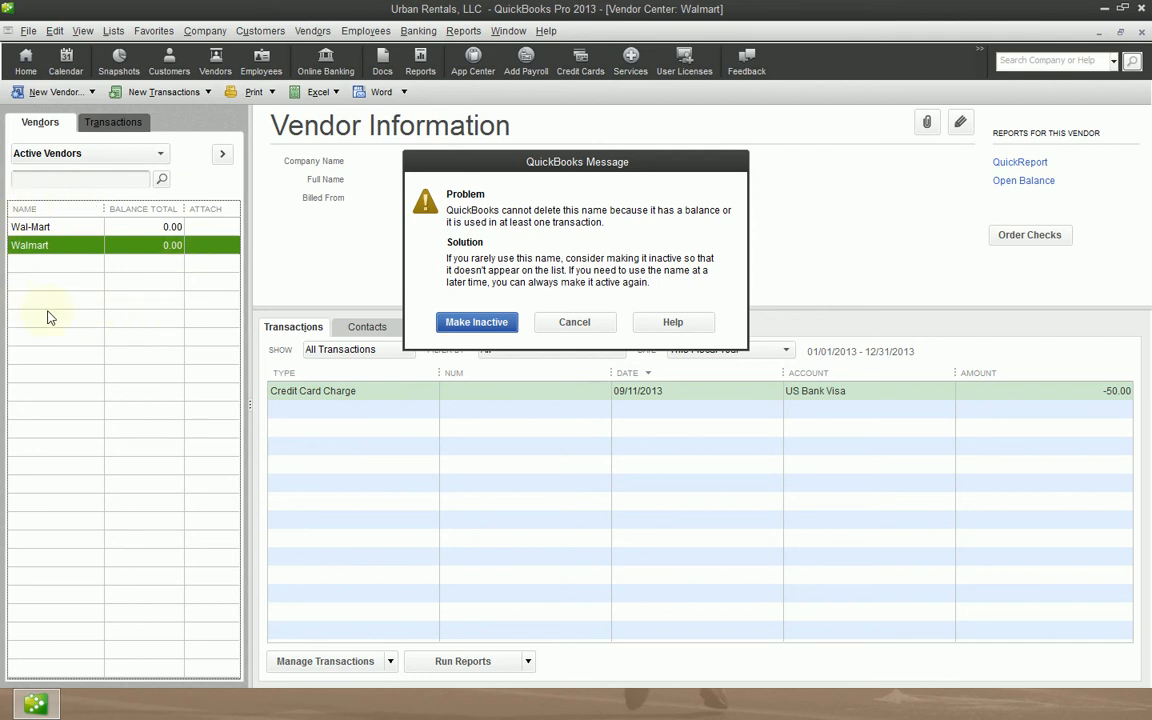
{"action": "left_click", "coordinate": [599, 322]}
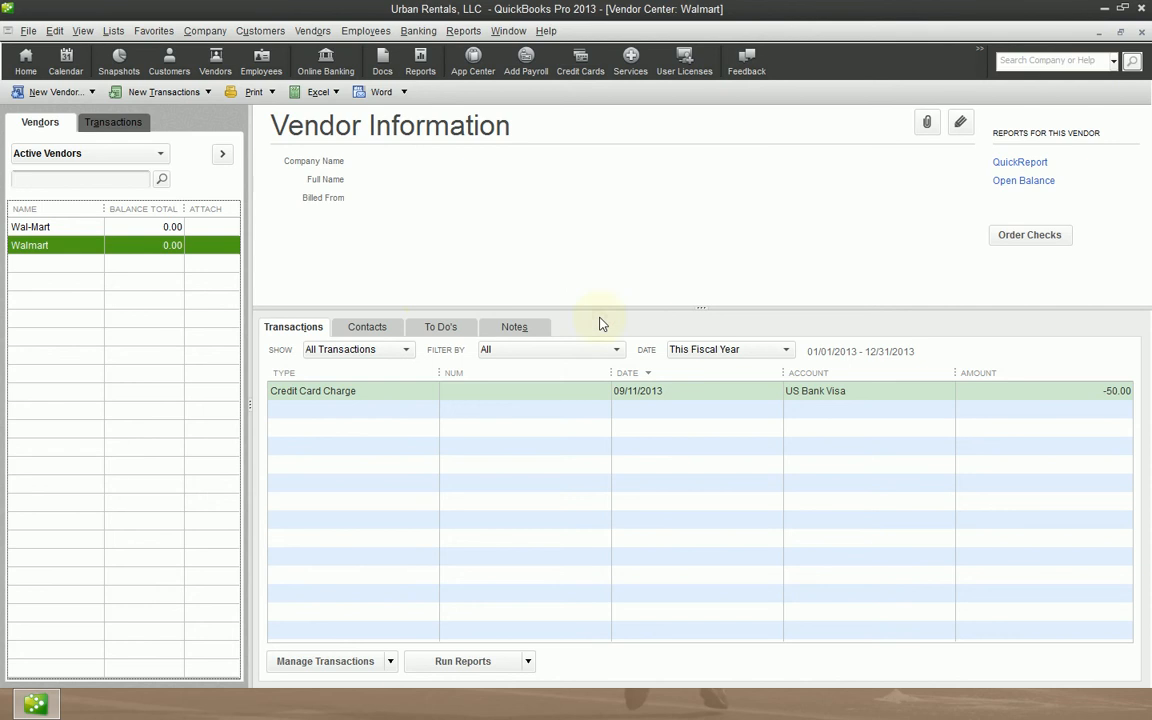
Step: Review which transactions belong to the Wal-Mart vendor and which to the Walmart vendor
{"action": "left_click", "coordinate": [90, 229]}
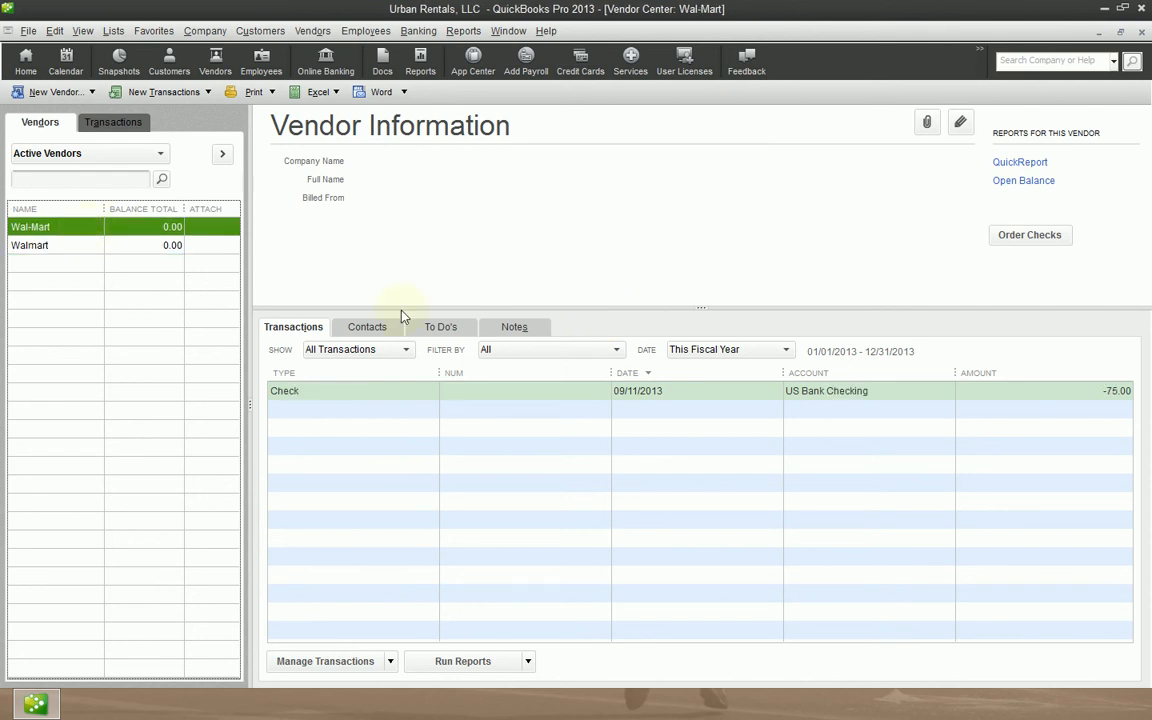
{"action": "left_click", "coordinate": [80, 247]}
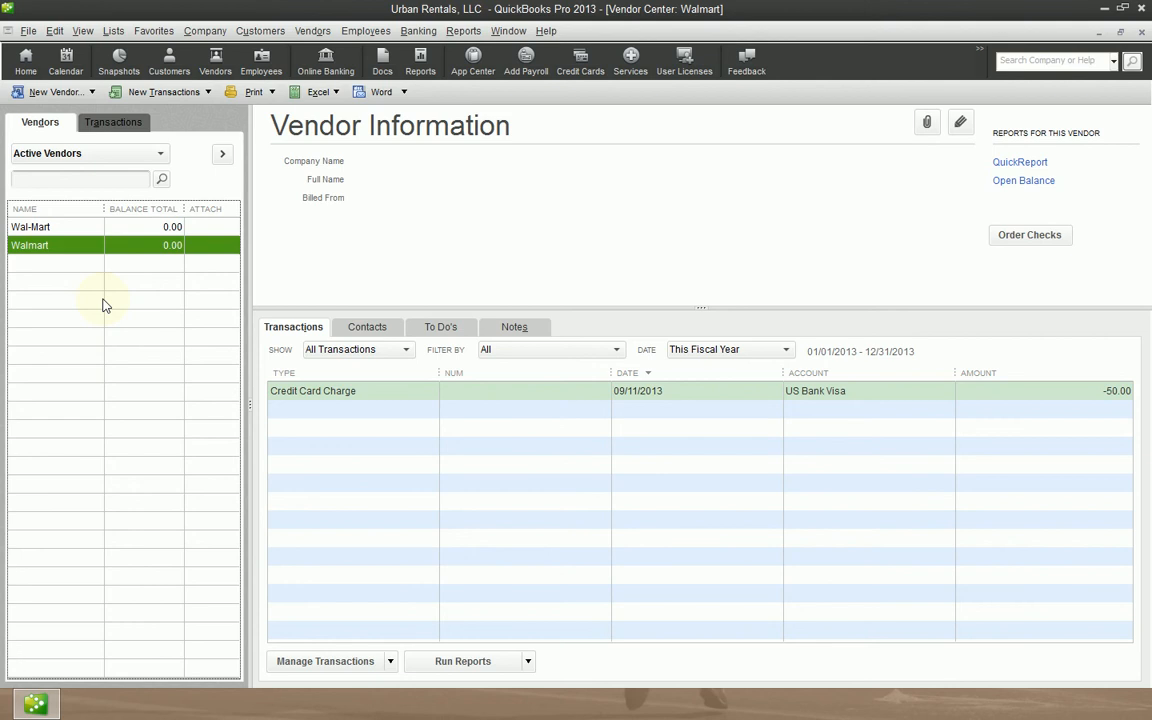
{"action": "left_click", "coordinate": [85, 232]}
{"action": "left_click", "coordinate": [74, 249]}
Step: Try reassigning the Walmart credit card charge to the Wal-Mart vendor, and close it without saving the change
{"action": "left_click", "coordinate": [363, 392]}
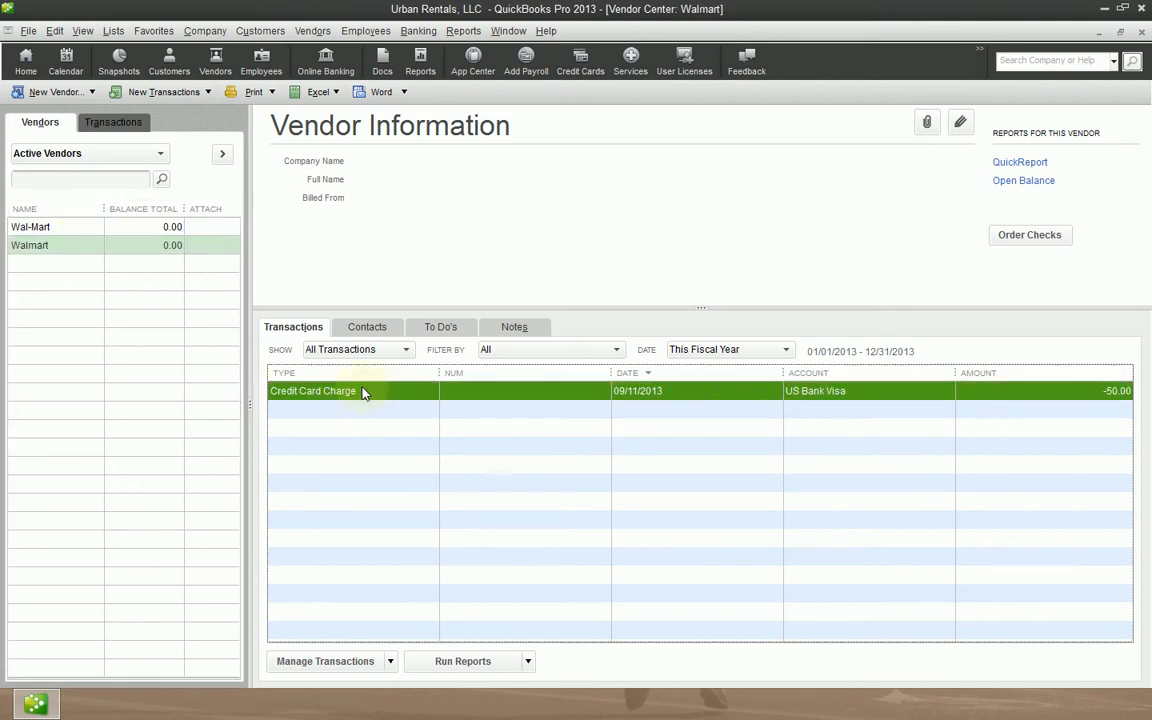
{"action": "double_click", "coordinate": [741, 398]}
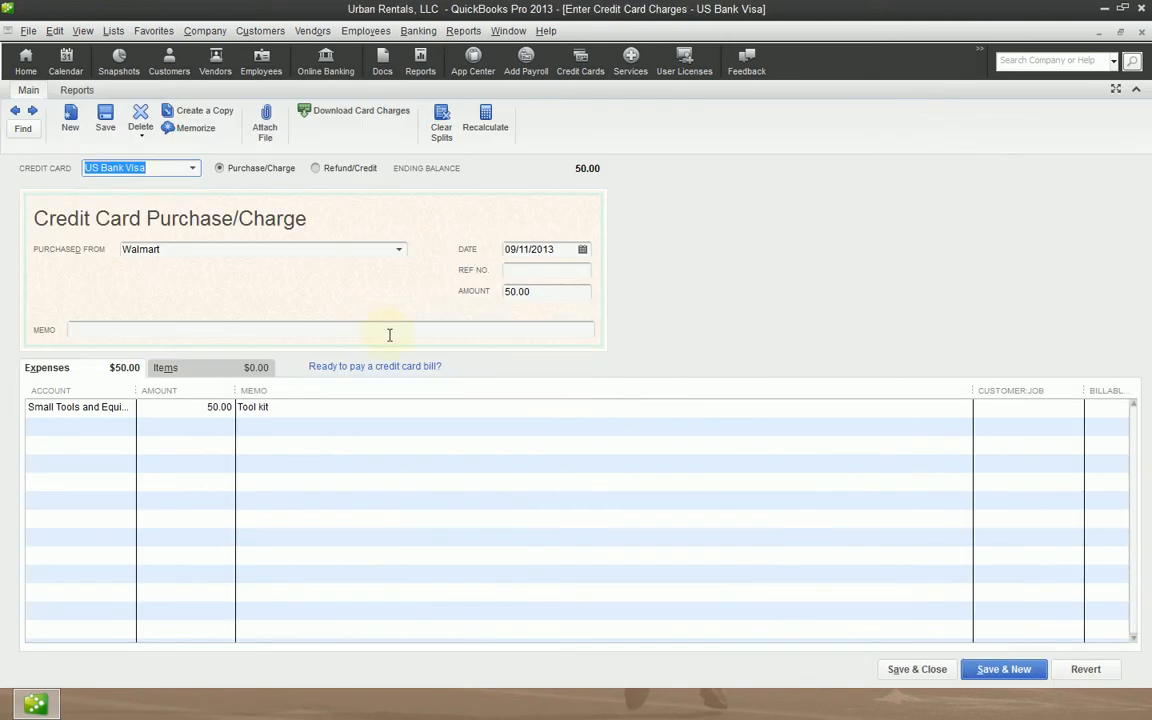
{"action": "key", "text": "Tab"}
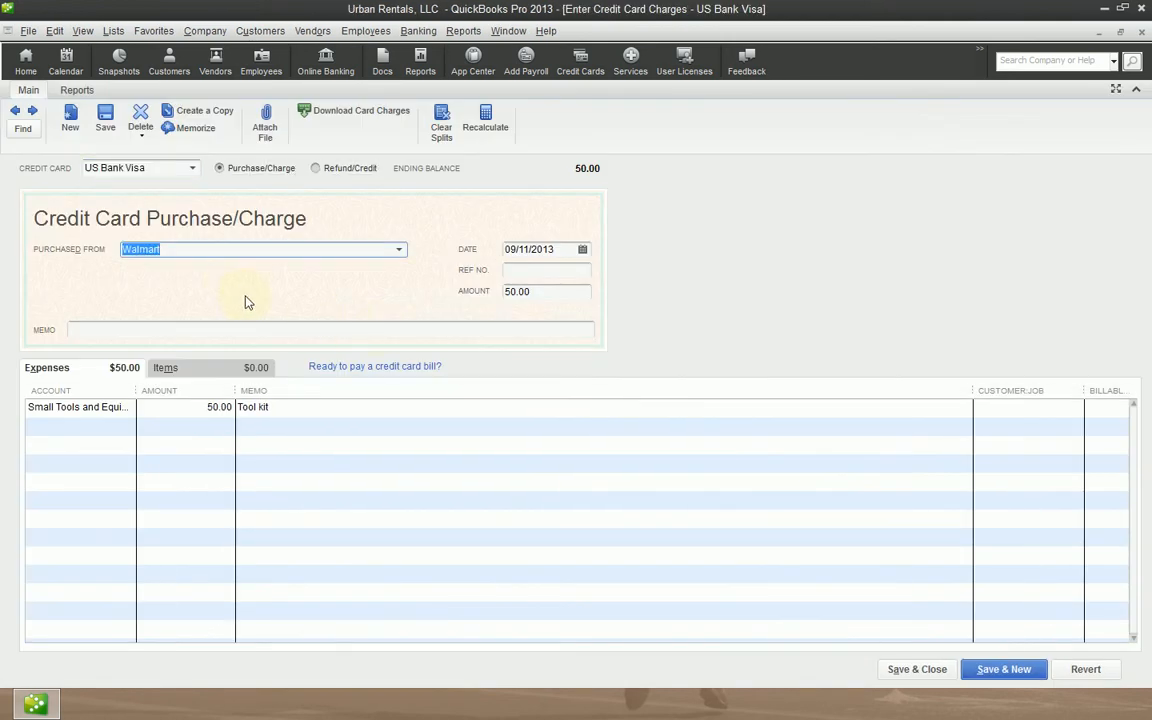
{"action": "type", "text": "Wal"}
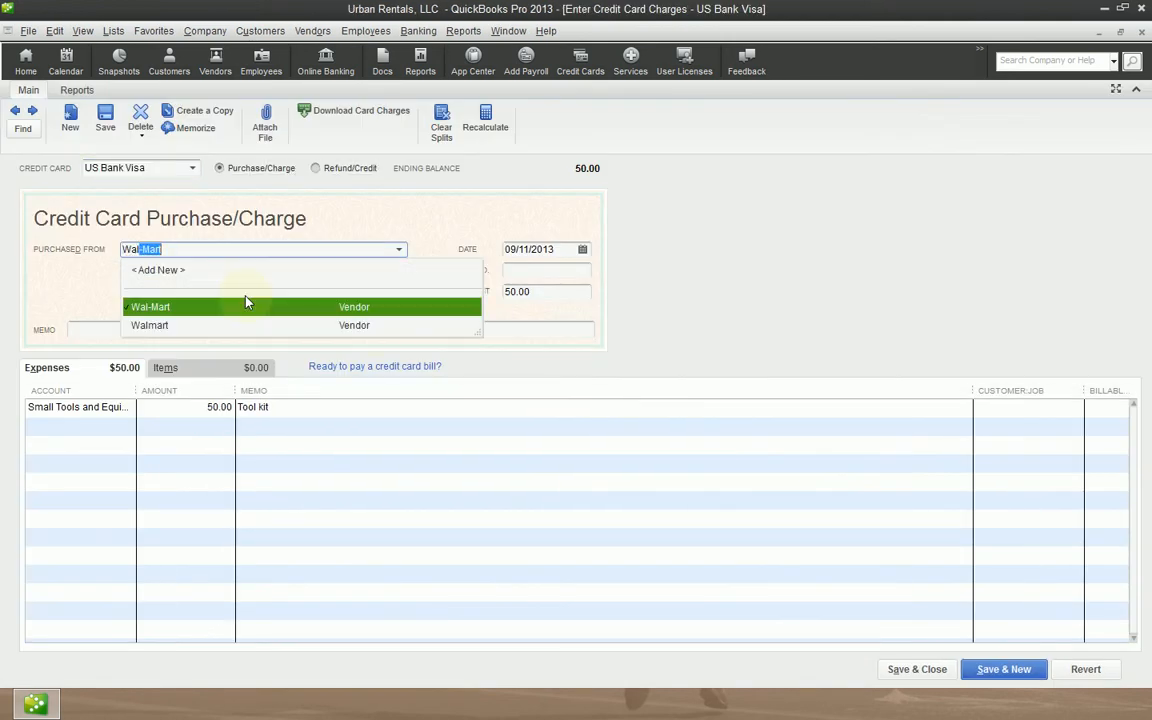
{"action": "key", "text": "Tab"}
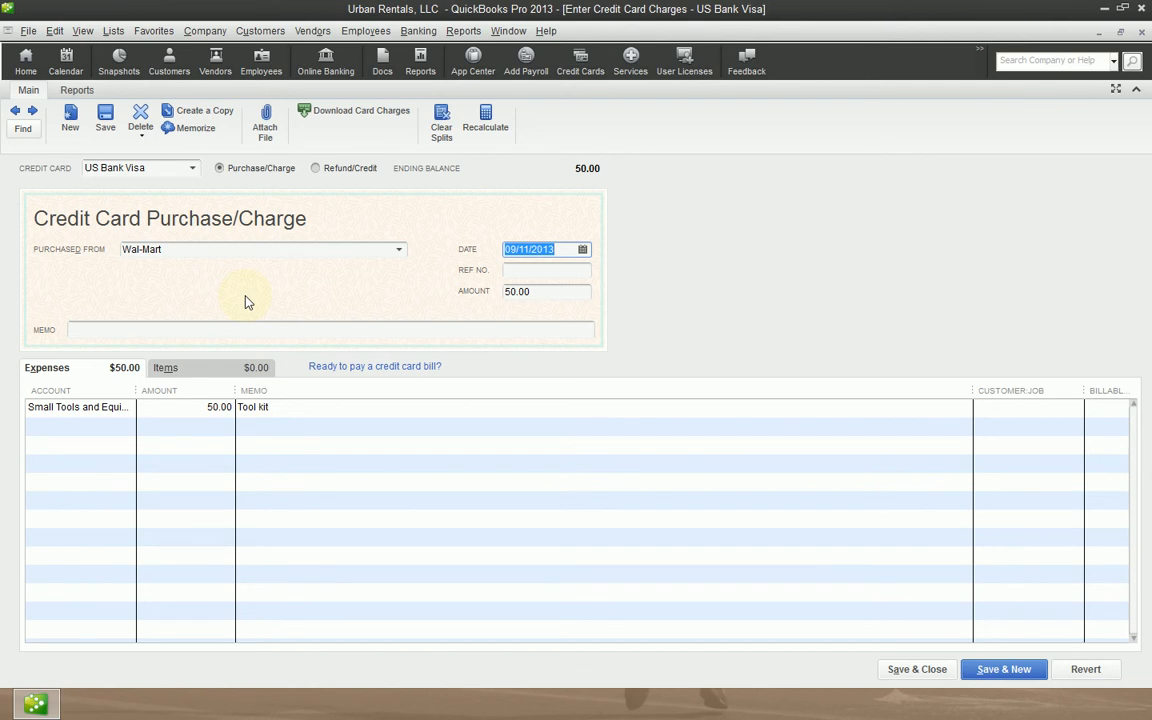
{"action": "key", "text": "Escape"}
{"action": "left_click", "coordinate": [575, 226]}
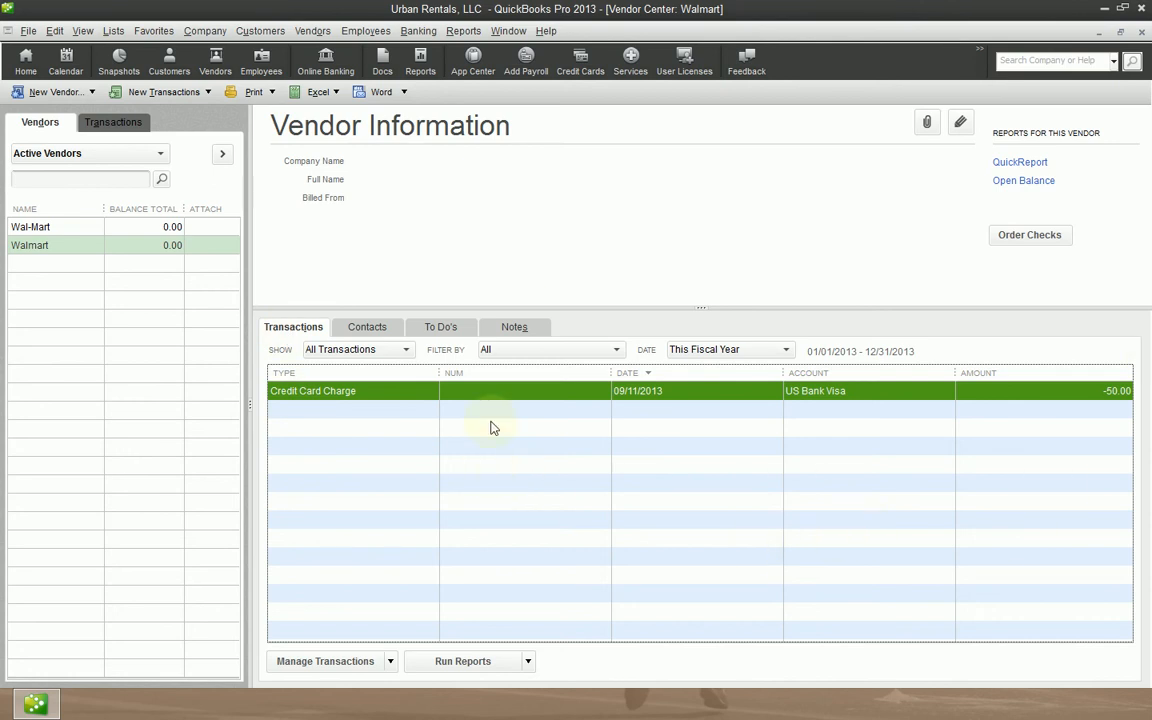
Step: Try again to delete the Walmart vendor and cancel without making it inactive
{"action": "left_click", "coordinate": [147, 247]}
{"action": "key", "text": "ctrl+d"}
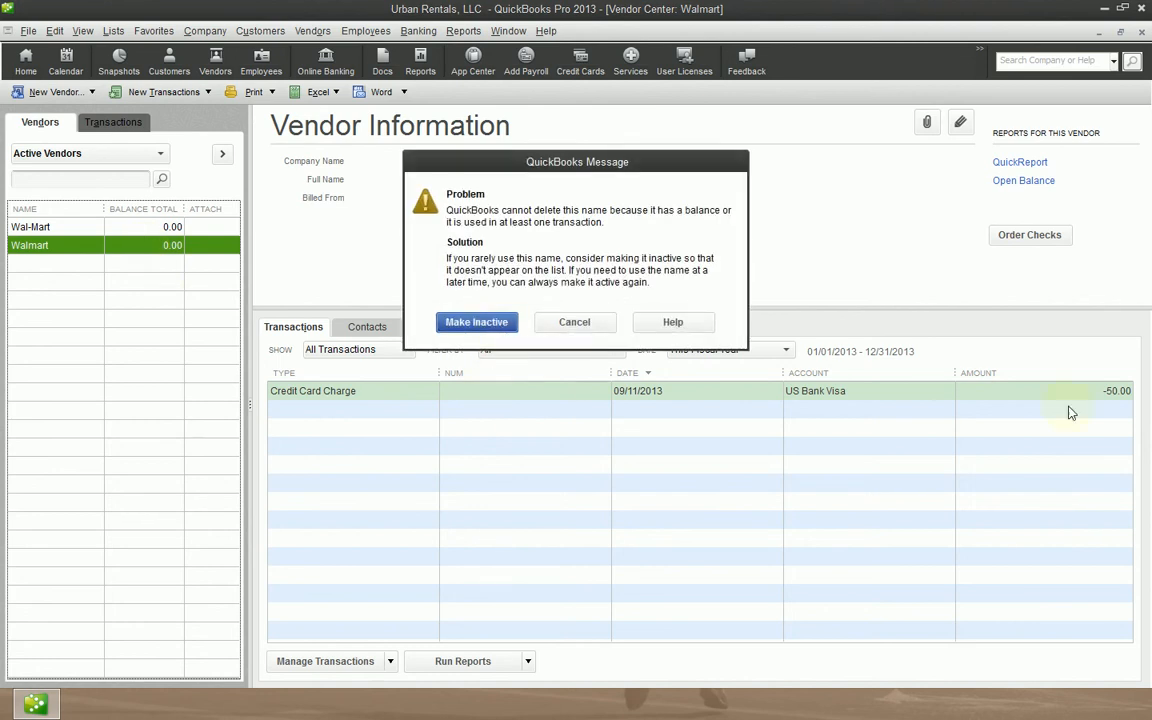
{"action": "left_click", "coordinate": [574, 322]}
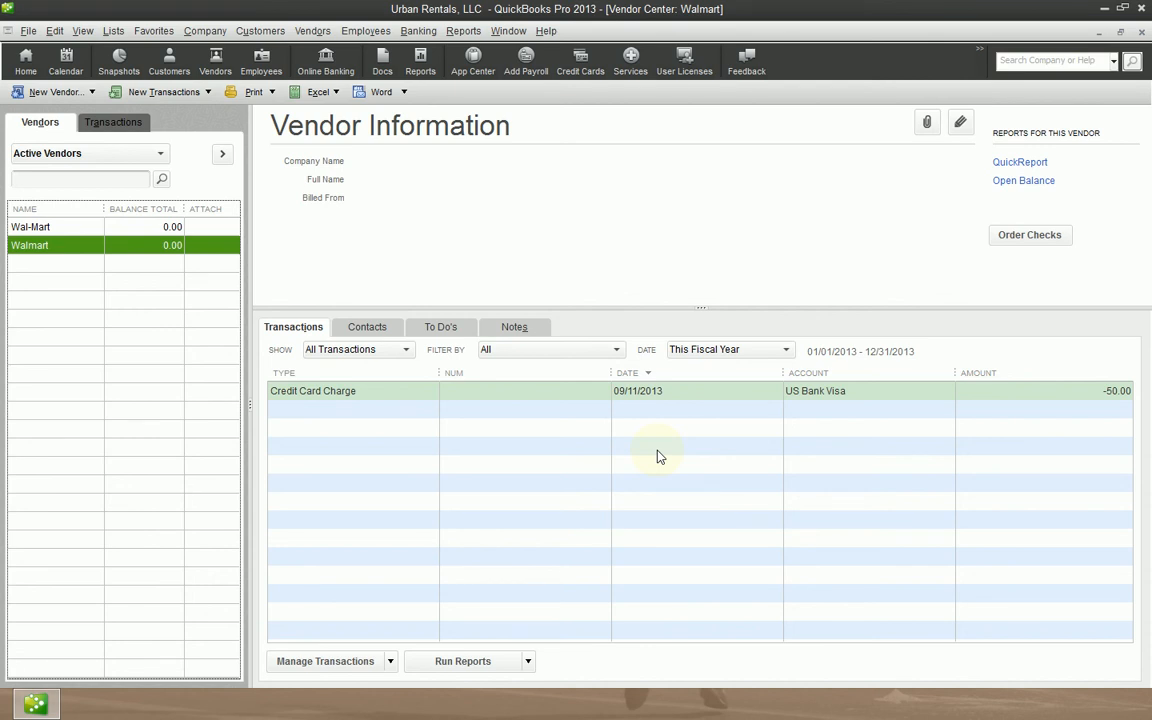
Step: Try entering Wal-Mart as the received-from name on a new bank deposit, and close the deposit without saving
{"action": "left_click", "coordinate": [418, 31]}
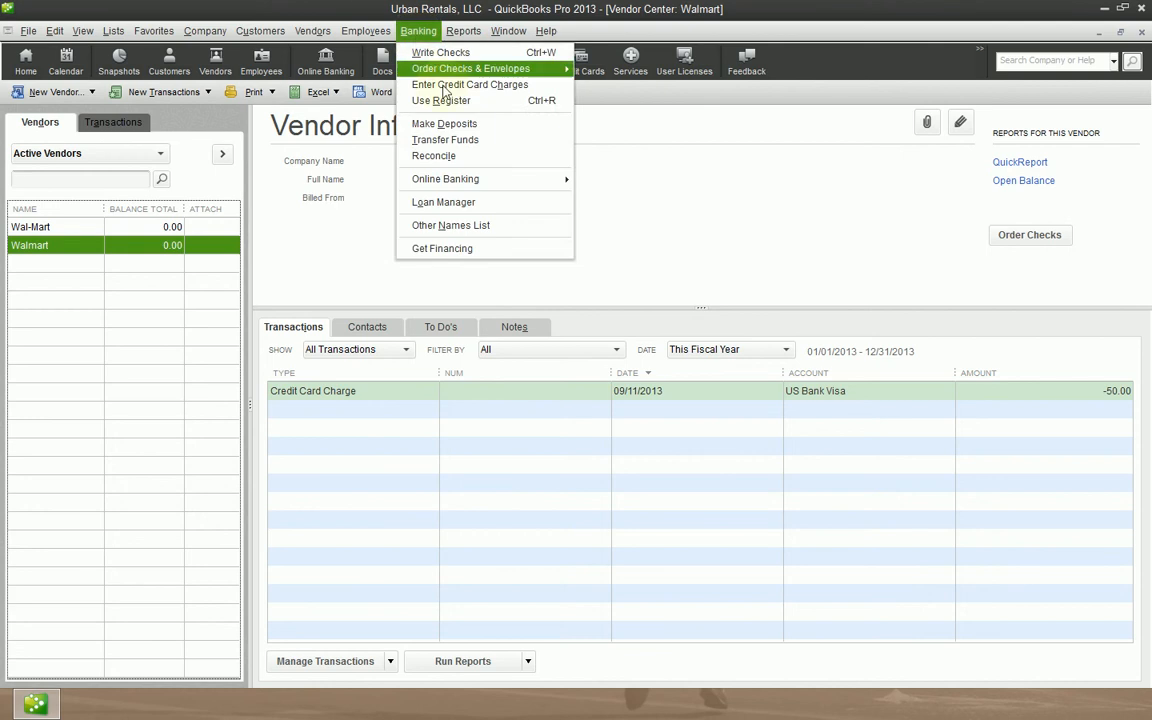
{"action": "left_click", "coordinate": [446, 124]}
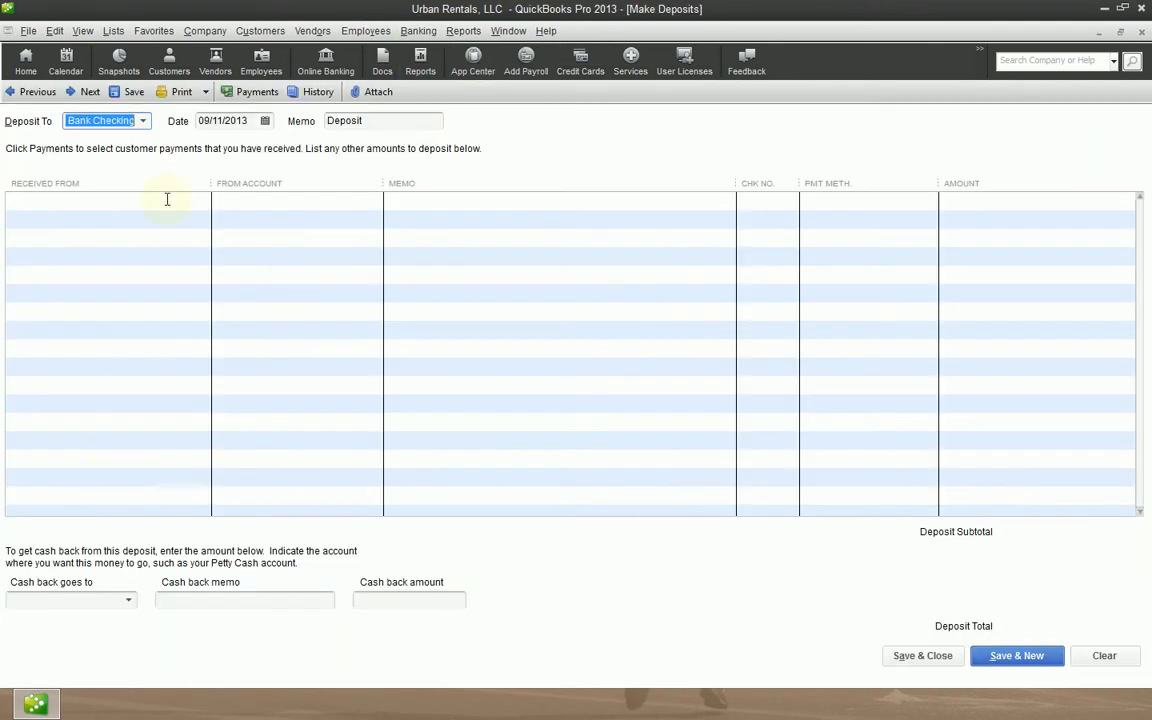
{"action": "left_click", "coordinate": [177, 203]}
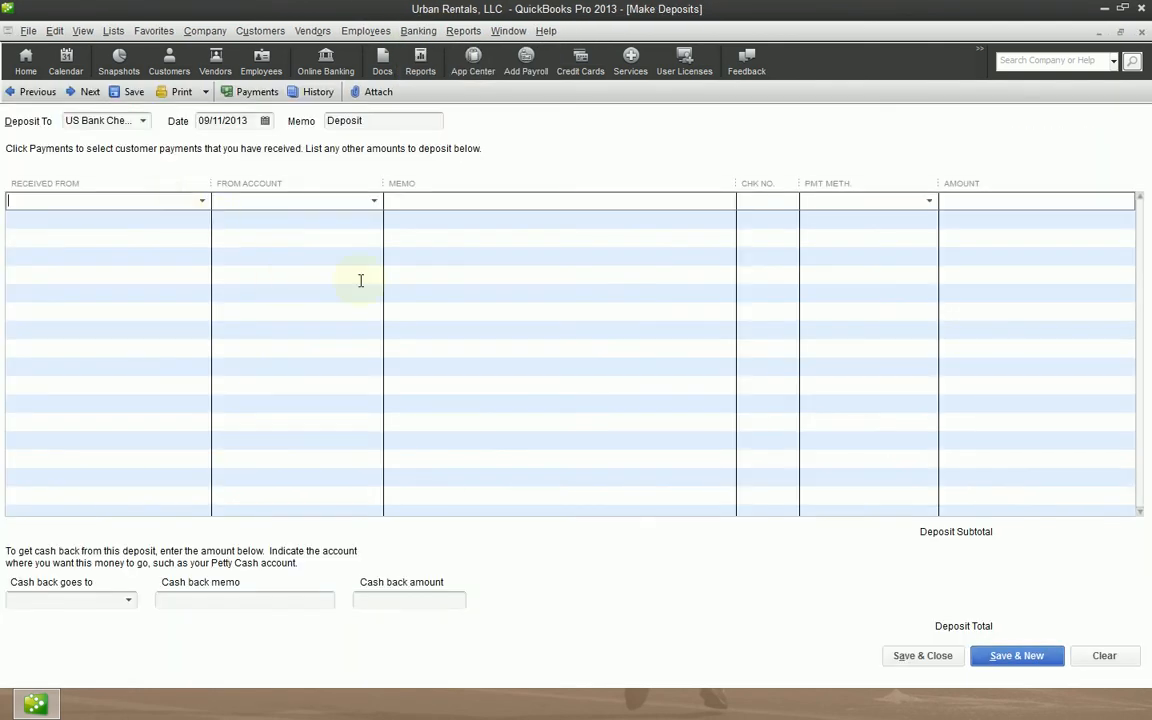
{"action": "type", "text": "Wal-Mart"}
{"action": "key", "text": "Tab"}
{"action": "left_click", "coordinate": [100, 200]}
{"action": "key", "text": "Delete"}
{"action": "key", "text": "Tab"}
{"action": "key", "text": "Escape"}
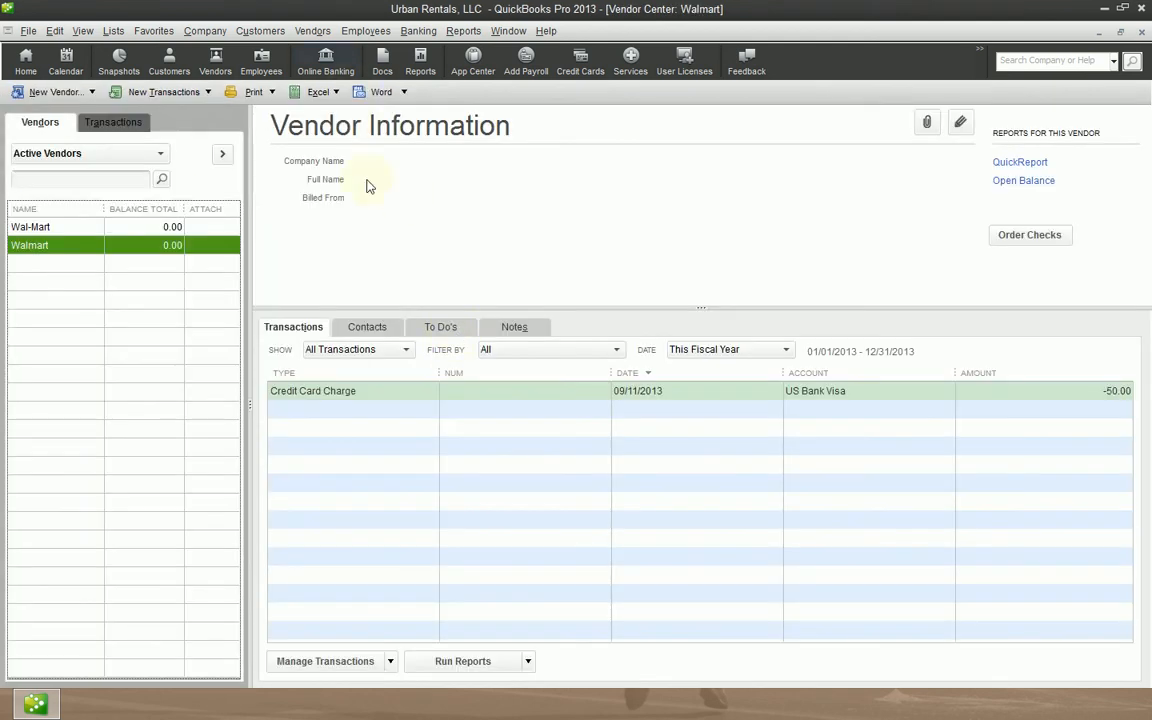
Step: Start a general journal entry with US Bank Checking as the account on its first line
{"action": "left_click", "coordinate": [212, 31]}
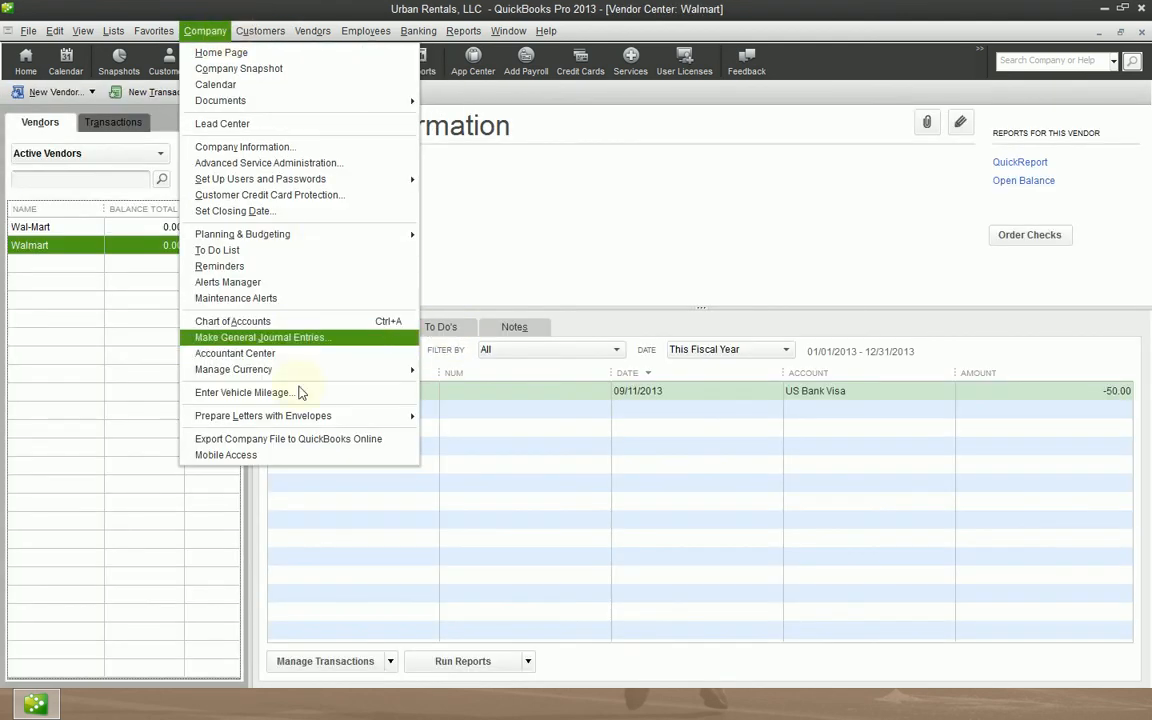
{"action": "left_click", "coordinate": [307, 338]}
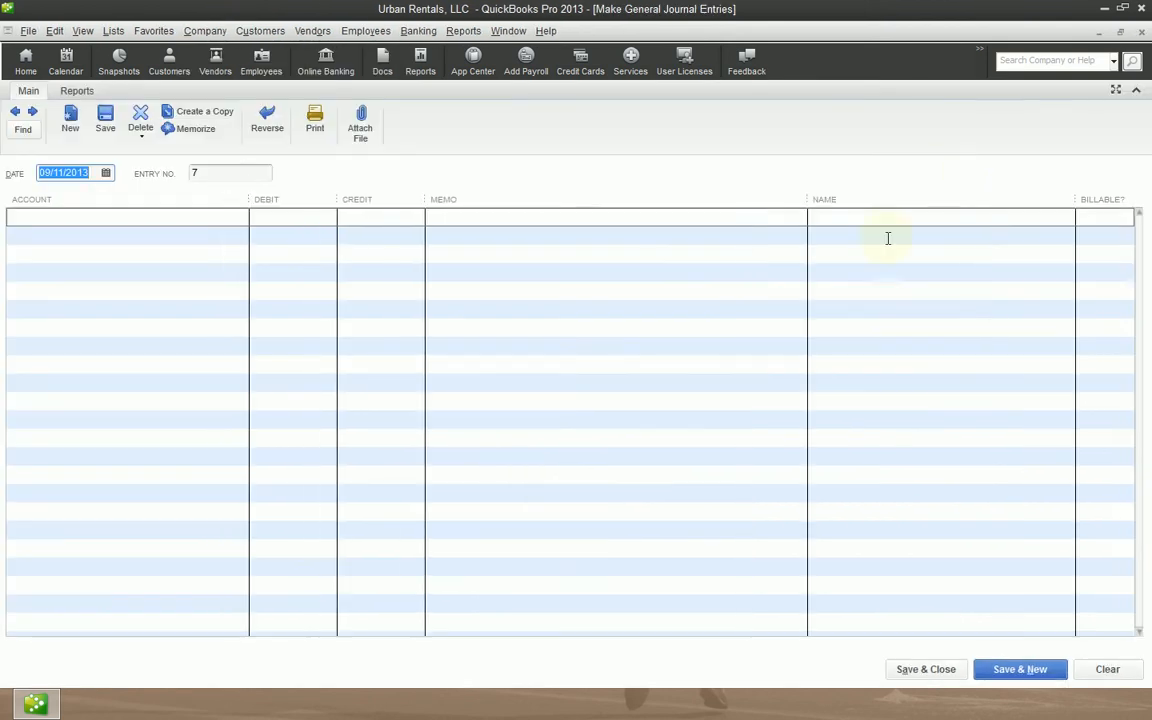
{"action": "left_click", "coordinate": [869, 218]}
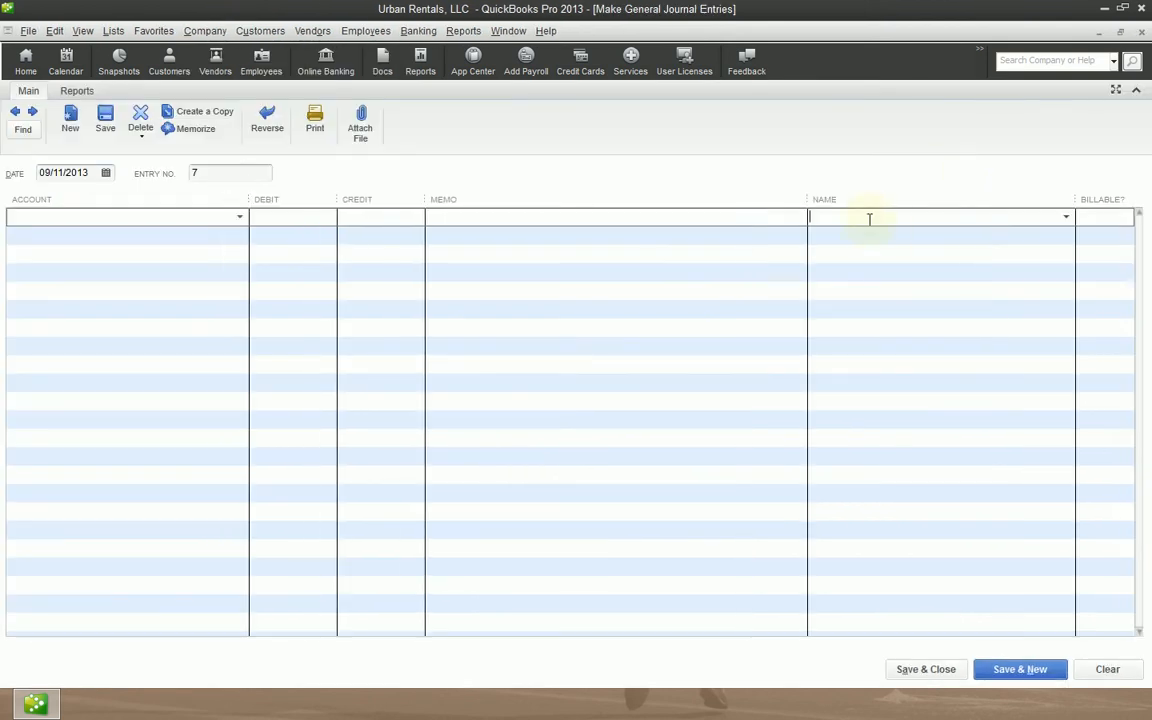
{"action": "key", "text": "shift+Tab"}
{"action": "key", "text": "shift+Tab"}
{"action": "type", "text": "u"}
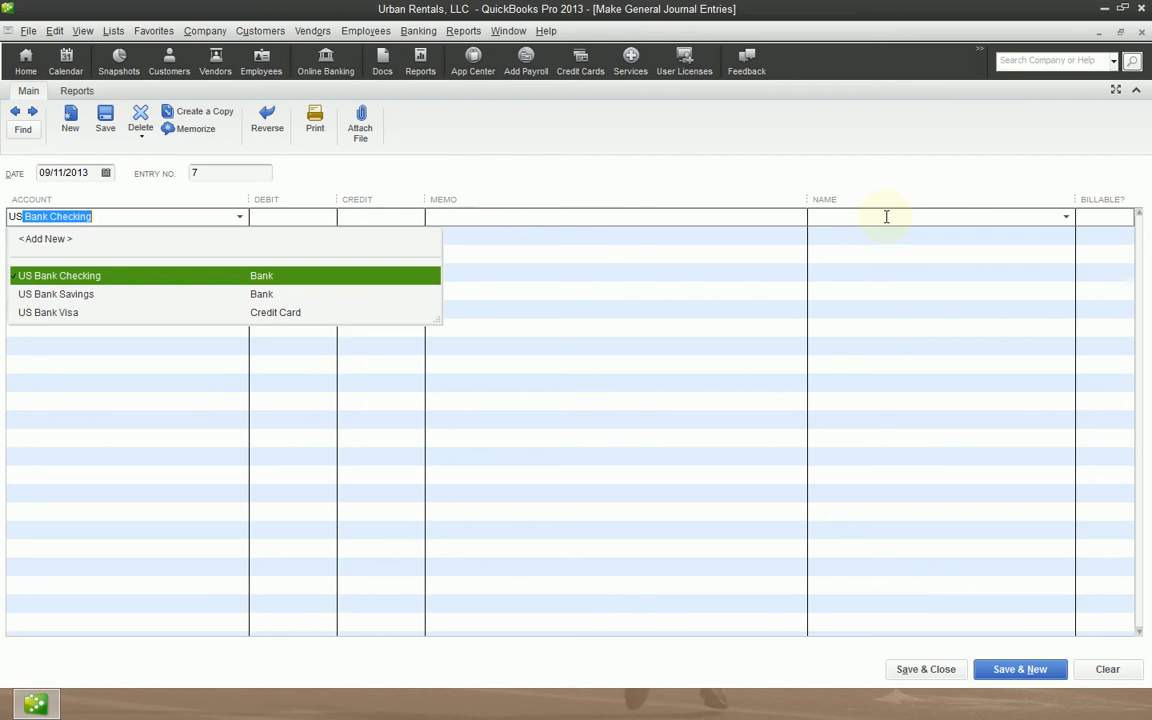
{"action": "key", "text": "Tab"}
Step: Enter Wal-Mart as the name on the journal entry's first line, and discard the entry
{"action": "key", "text": "Tab"}
{"action": "key", "text": "Tab"}
{"action": "key", "text": "Tab"}
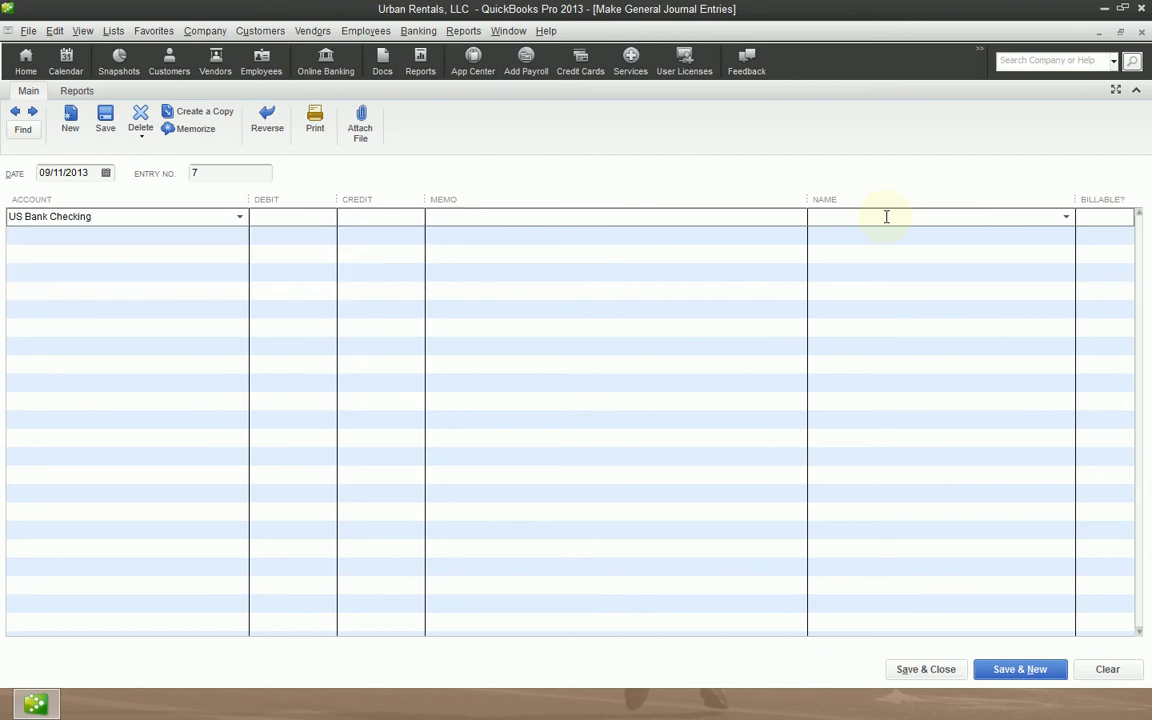
{"action": "type", "text": "wal"}
{"action": "key", "text": "Tab"}
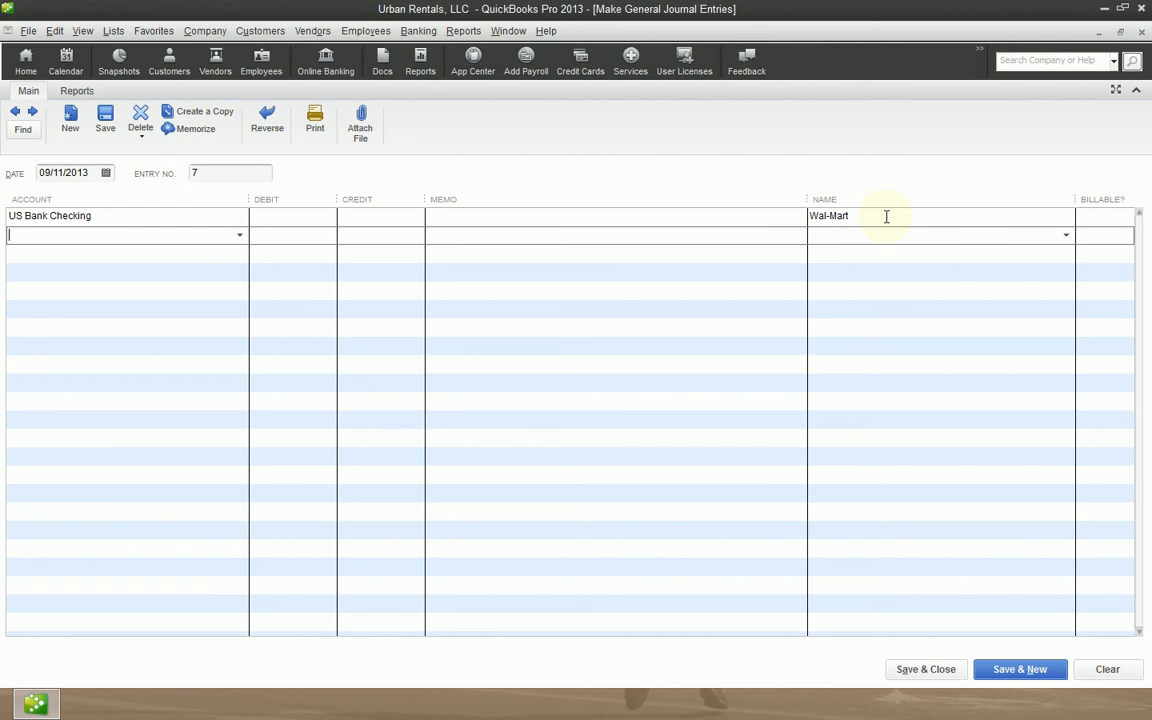
{"action": "left_click", "coordinate": [1016, 669]}
{"action": "left_click", "coordinate": [563, 232]}
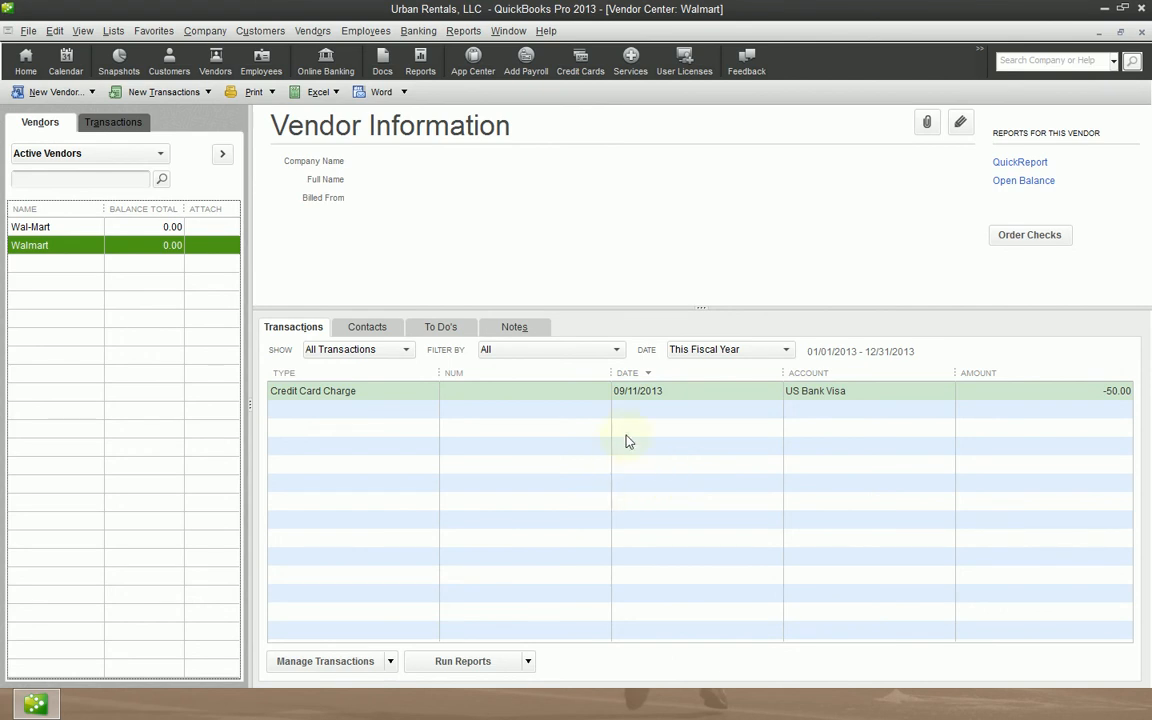
Step: Examine the transaction lists of the duplicate Walmart and Wal-Mart vendors
{"action": "left_click", "coordinate": [628, 393]}
{"action": "left_click", "coordinate": [138, 245]}
{"action": "left_click", "coordinate": [61, 230]}
{"action": "left_click", "coordinate": [63, 240]}
{"action": "left_click", "coordinate": [58, 230]}
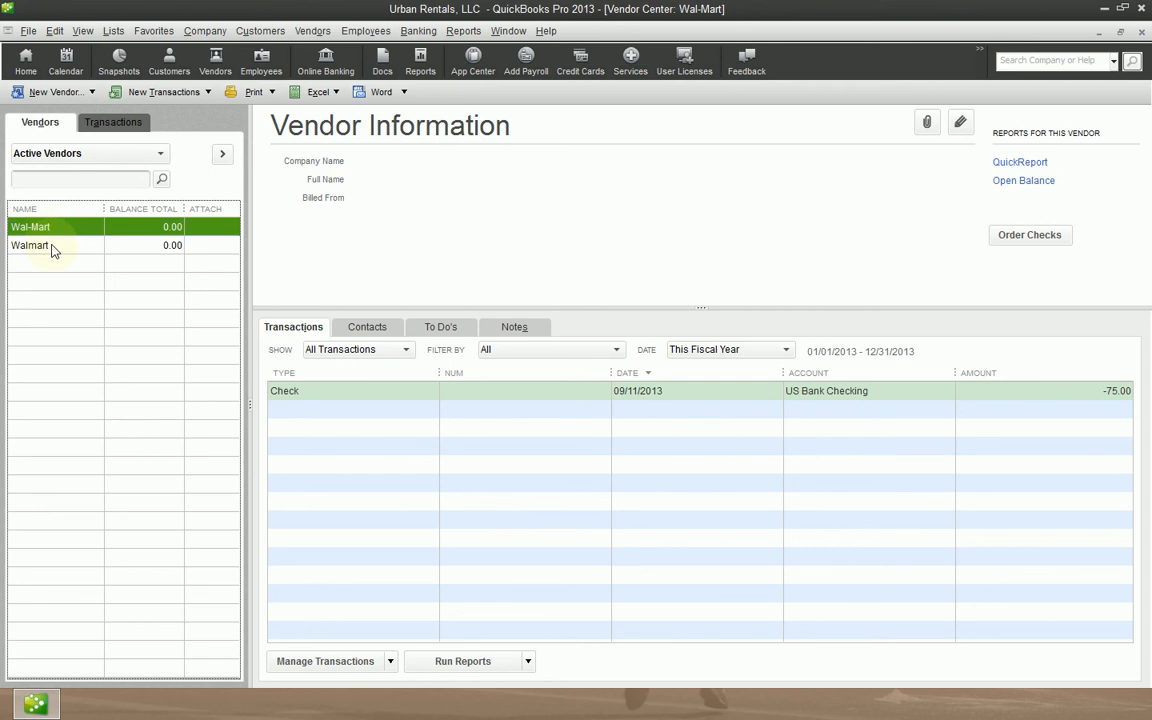
Step: Rename the Walmart vendor to Wal-Mart and merge it with the existing vendor of that name
{"action": "left_click", "coordinate": [53, 248]}
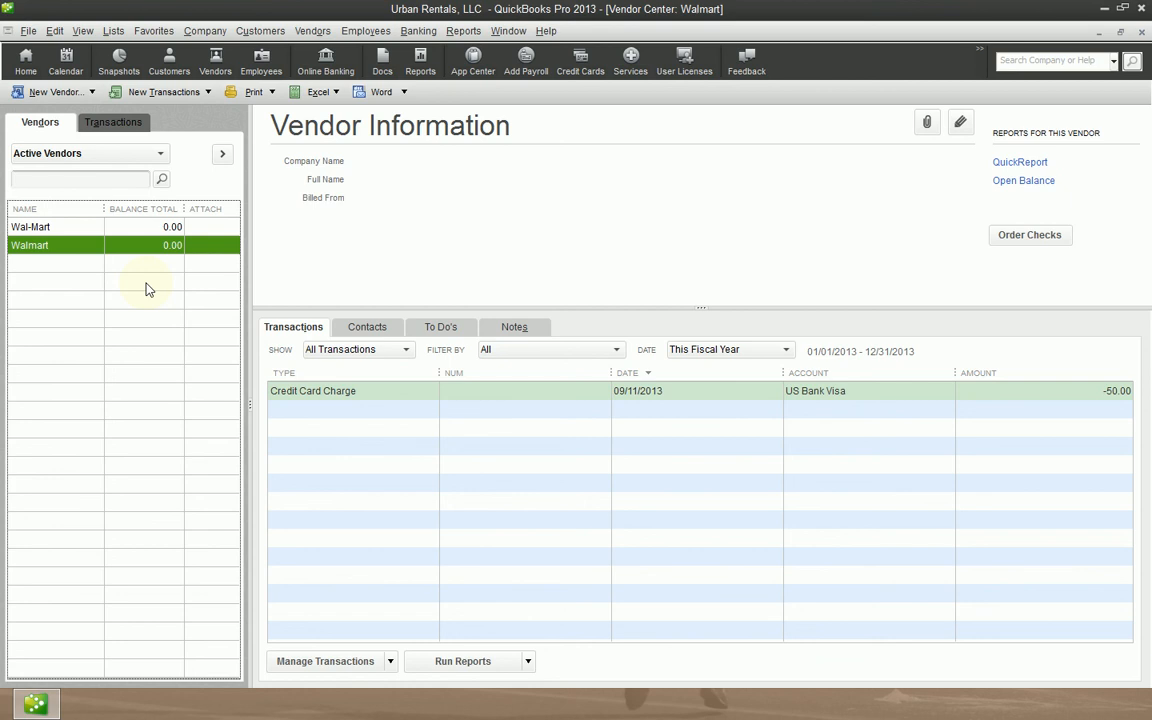
{"action": "key", "text": "ctrl+e"}
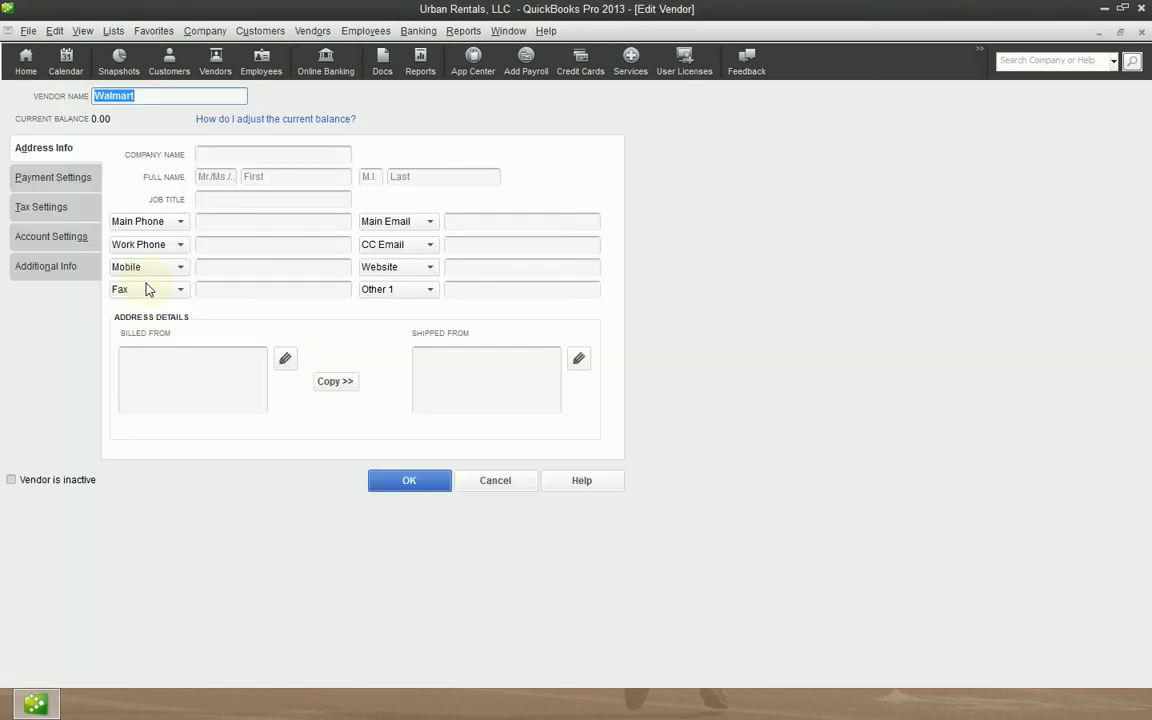
{"action": "key", "text": "Right"}
{"action": "key", "text": "Left"}
{"action": "key", "text": "Left"}
{"action": "key", "text": "Left"}
{"action": "key", "text": "Left"}
{"action": "type", "text": "-"}
{"action": "key", "text": "Delete"}
{"action": "type", "text": "M"}
{"action": "key", "text": "Tab"}
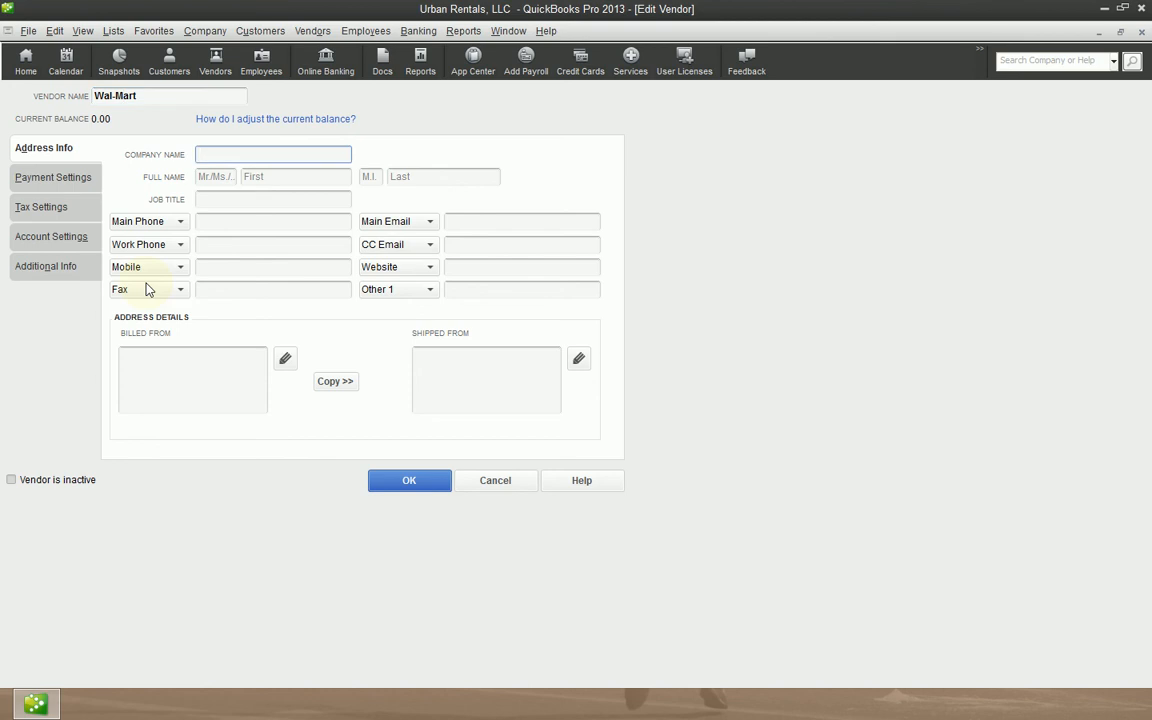
{"action": "key", "text": "Return"}
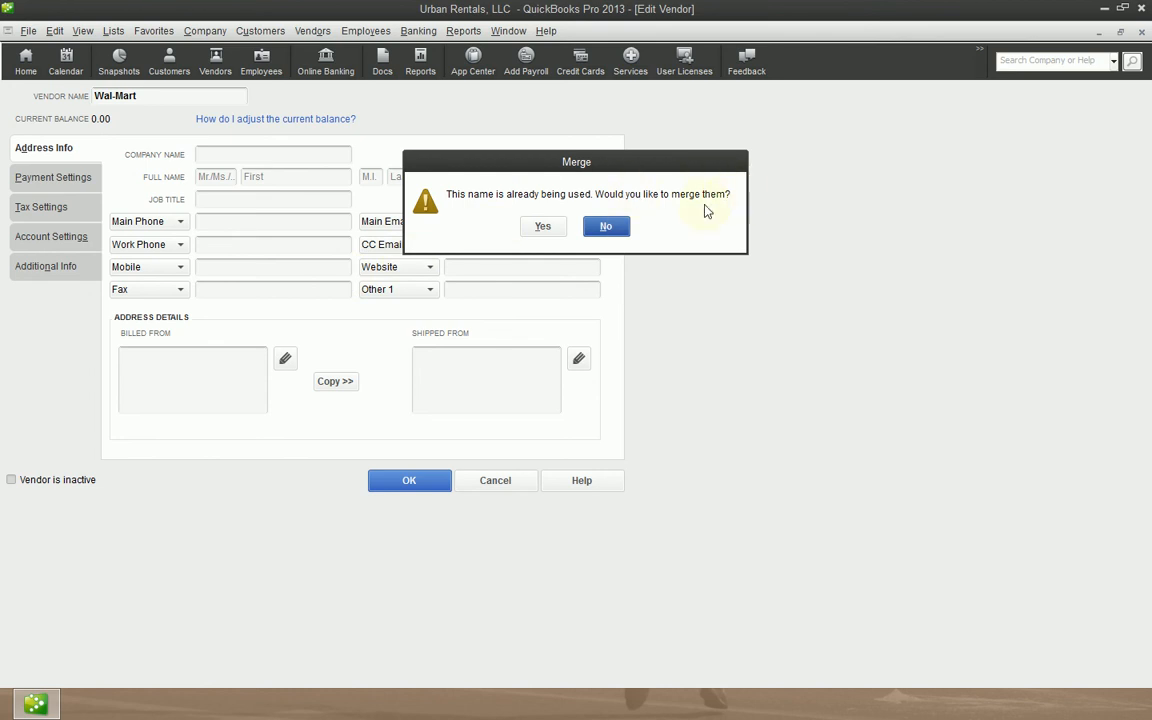
{"action": "left_click", "coordinate": [541, 227]}
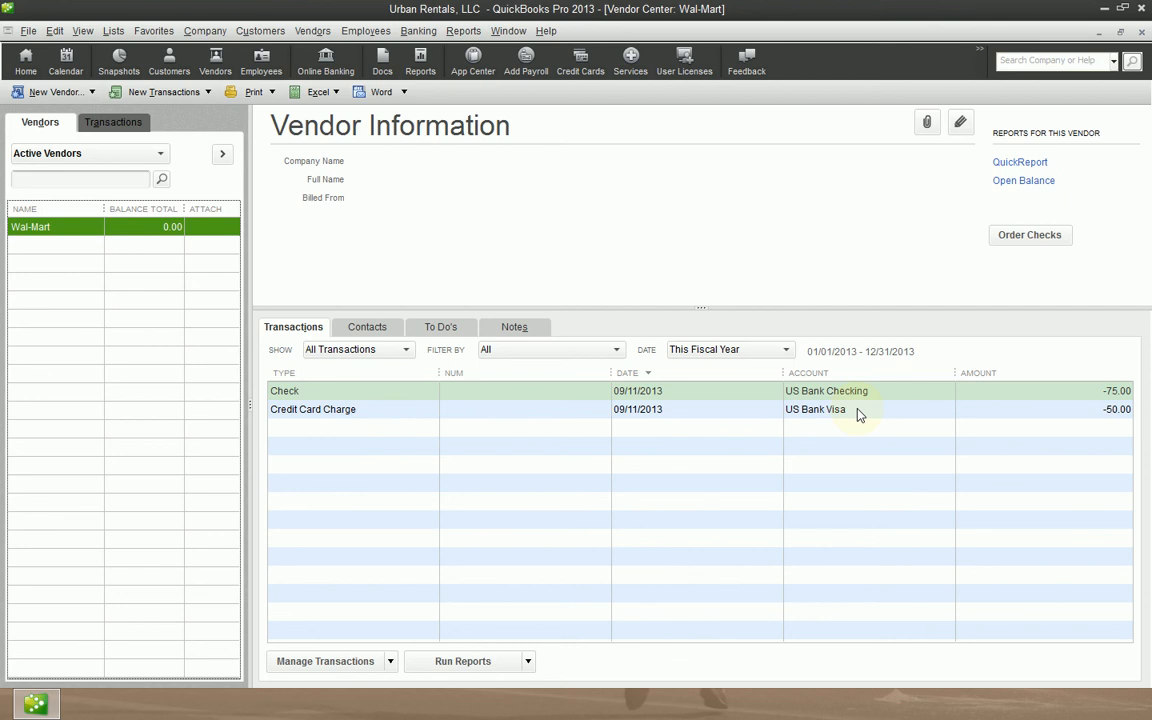
Step: Check the check and credit card charge listed under the merged Wal-Mart vendor
{"action": "left_click", "coordinate": [790, 412]}
{"action": "left_click", "coordinate": [369, 394]}
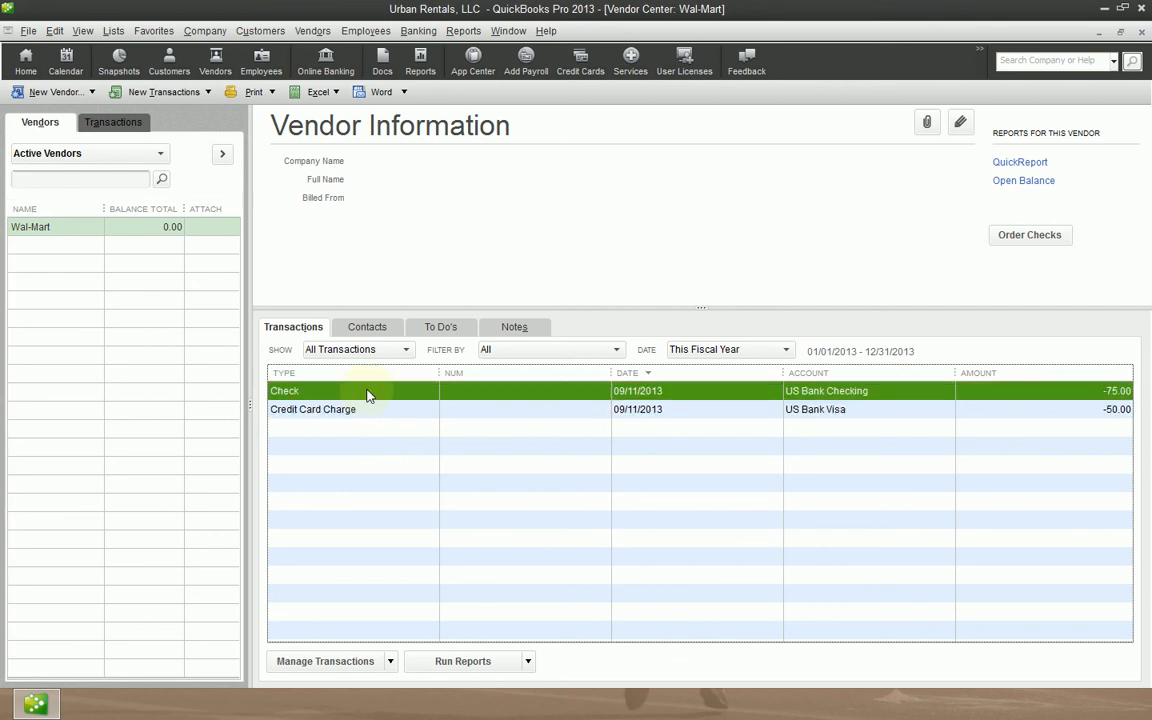
{"action": "left_click", "coordinate": [315, 412]}
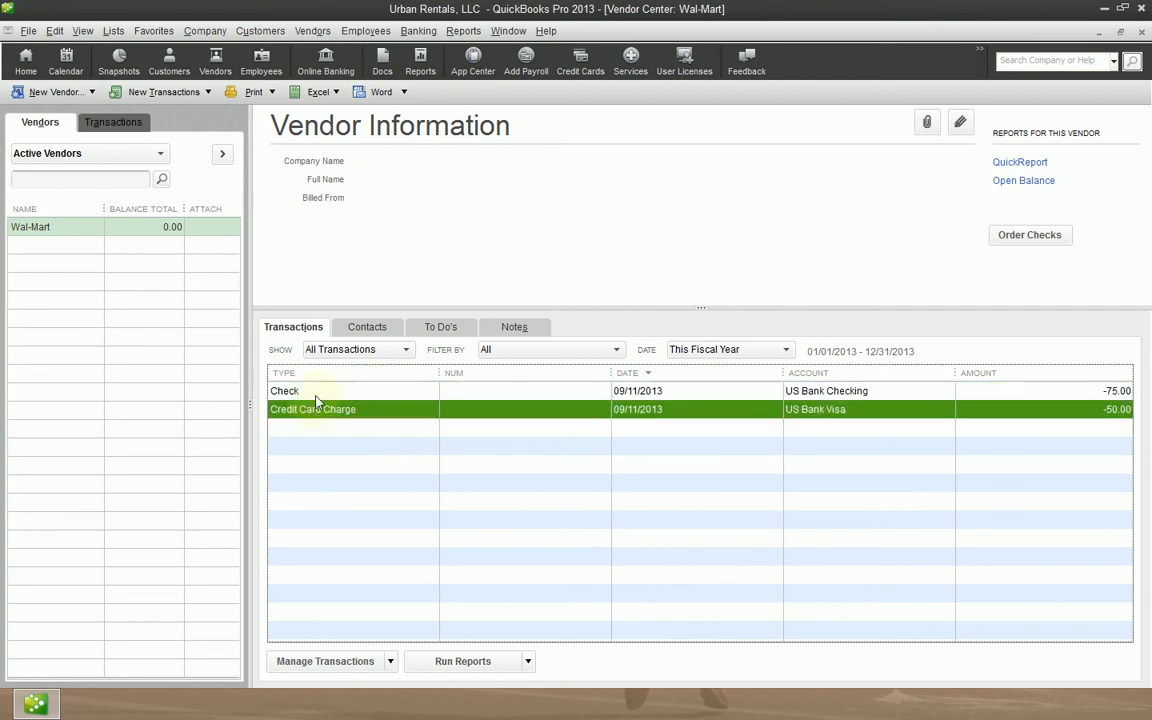
{"action": "left_click", "coordinate": [315, 396]}
{"action": "left_click", "coordinate": [316, 414]}
{"action": "left_click", "coordinate": [55, 240]}
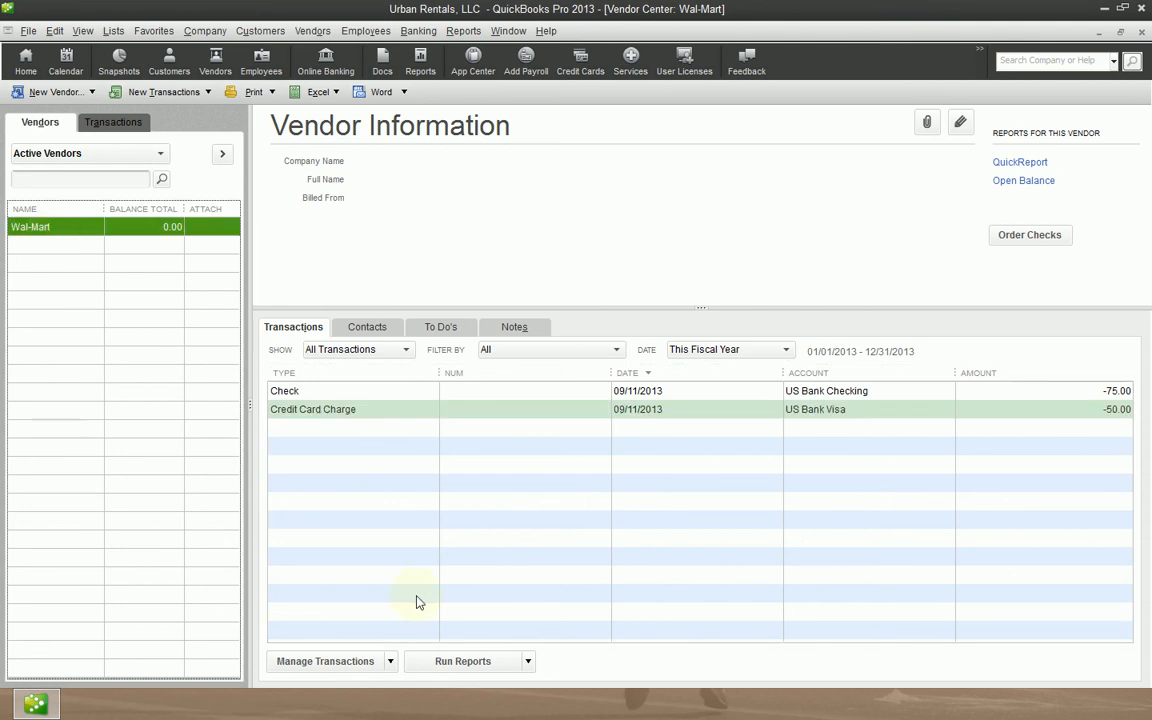
{"action": "left_click", "coordinate": [885, 418]}
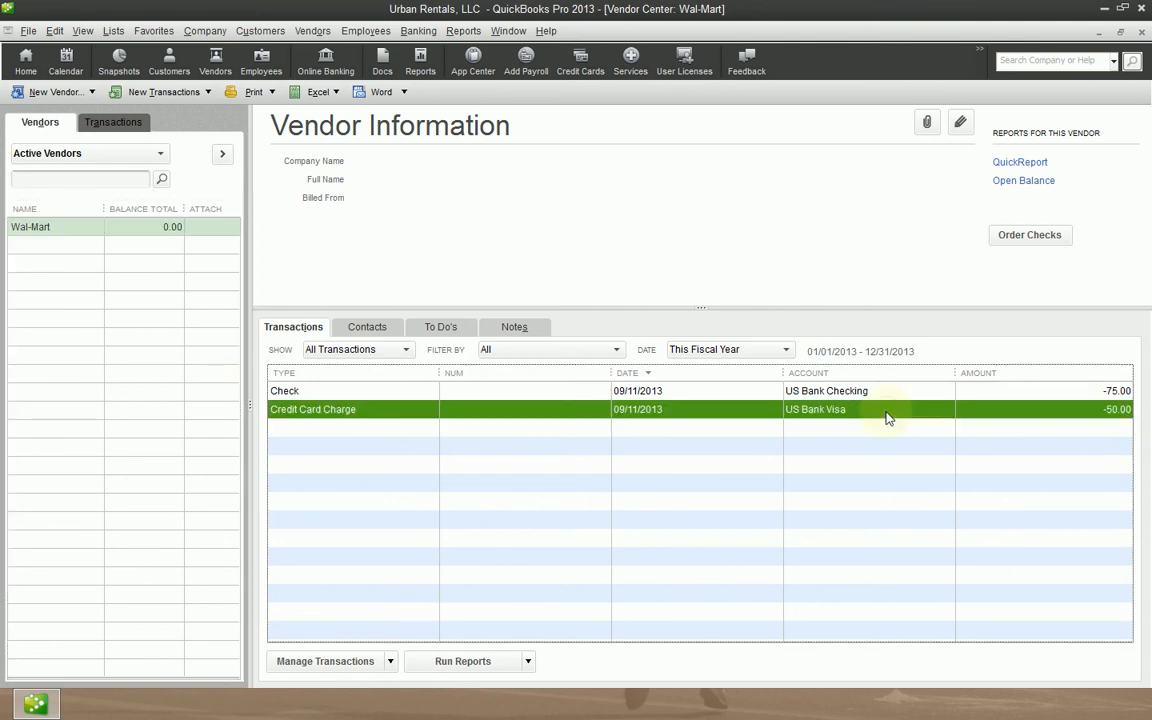
{"action": "left_click", "coordinate": [59, 238]}
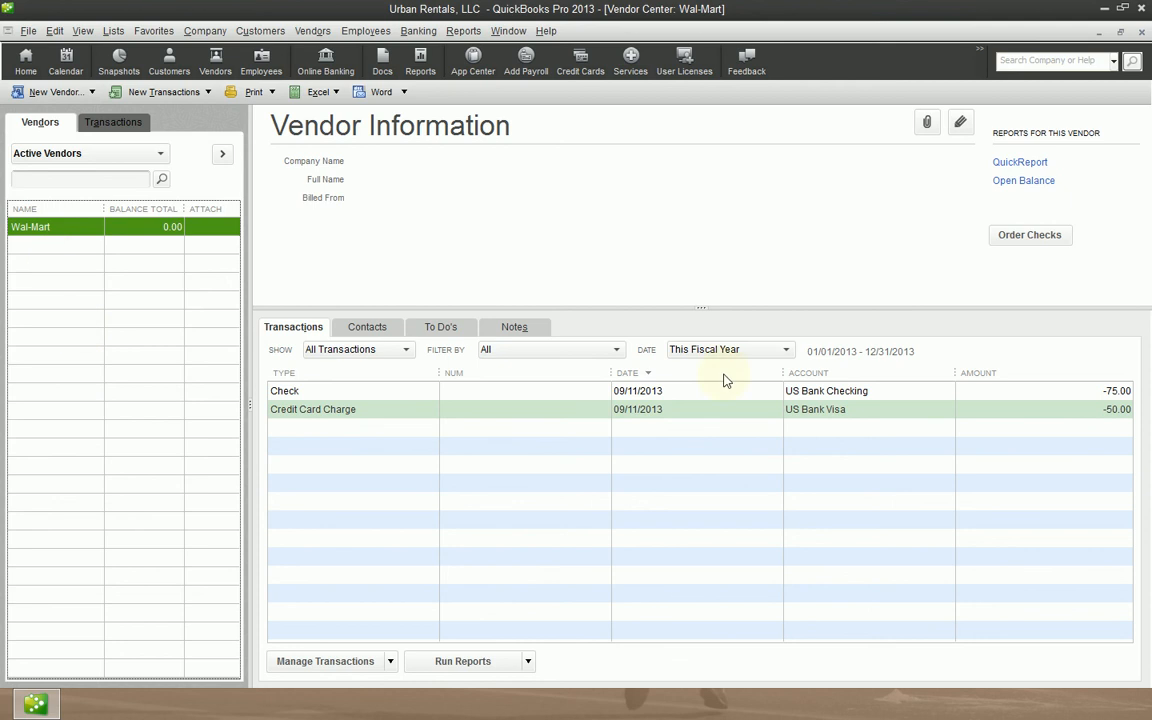